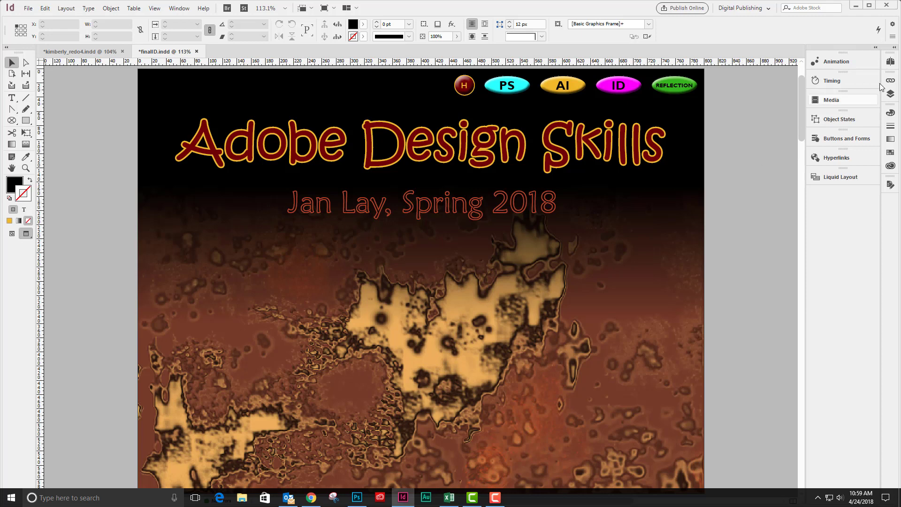
Show the Pages panel listing the document's five page thumbnails.
left_click(890, 61)
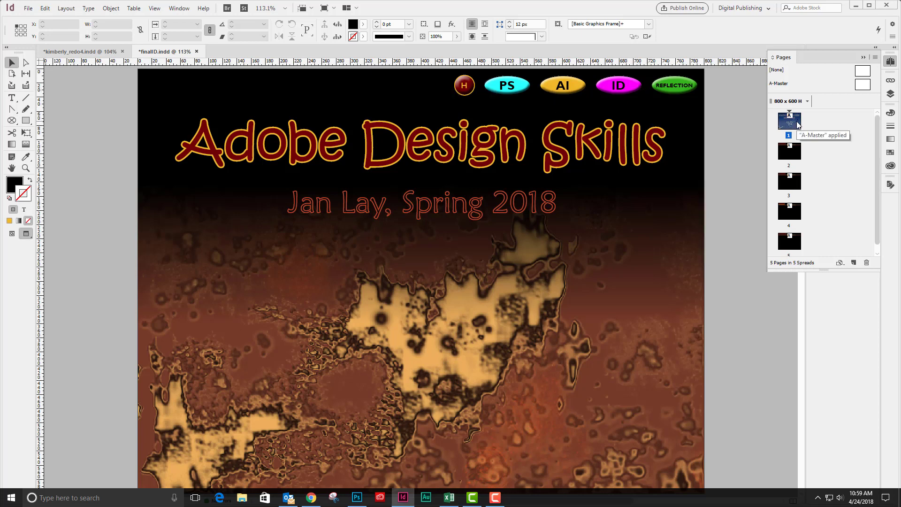
Float the Pages panel and create a hyperlink destination named 'home' for page 1.
left_click_drag(810, 57, 726, 117)
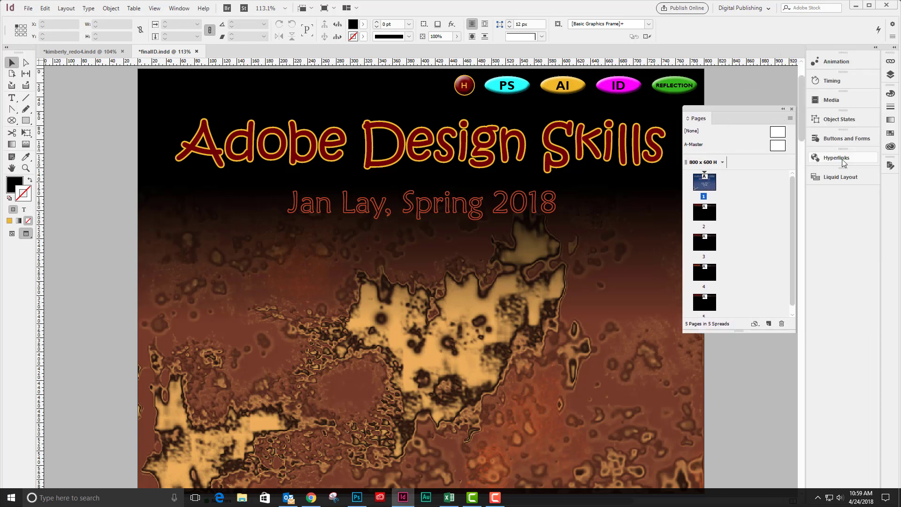
left_click(845, 160)
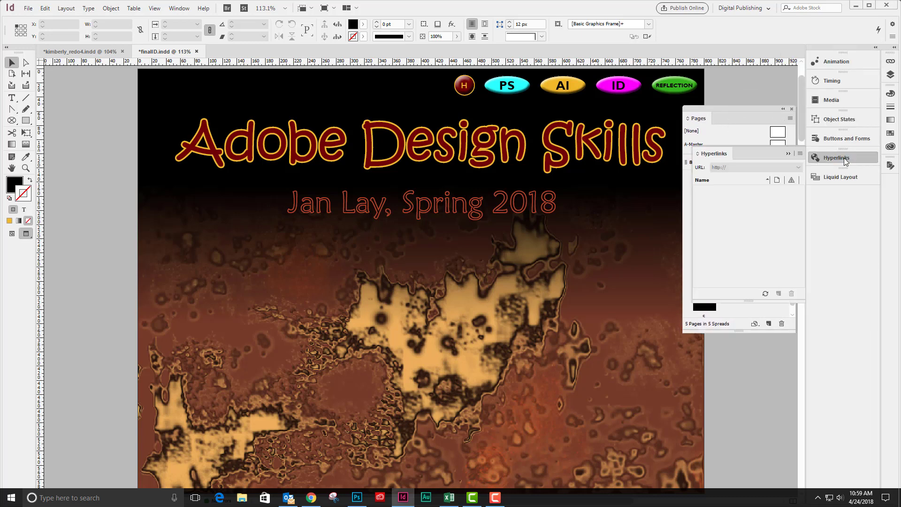
left_click(800, 155)
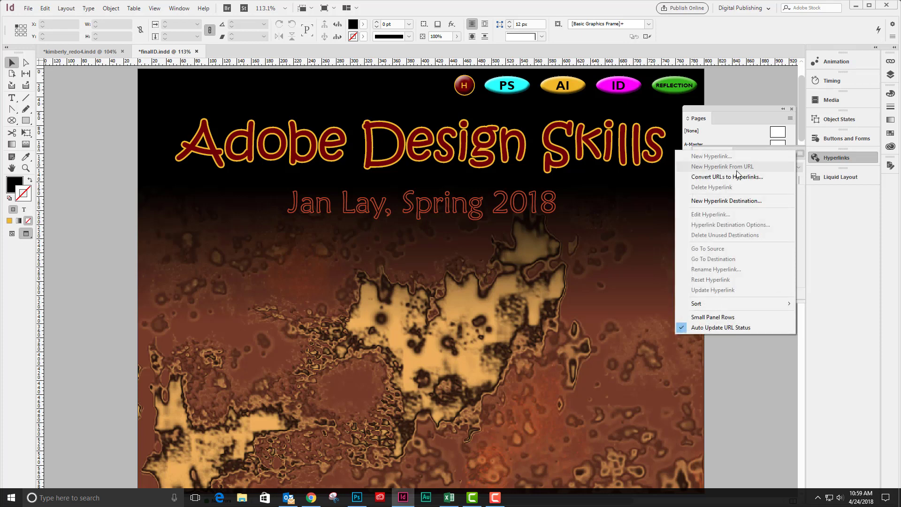
left_click(730, 201)
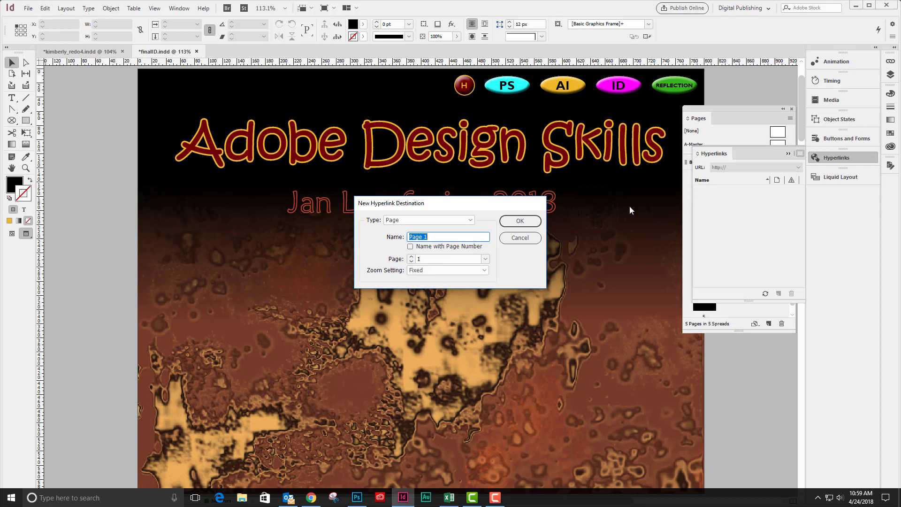
type("home")
left_click(513, 225)
Go to page 2 and add a hyperlink destination named 'photoshop'.
left_click(729, 117)
left_click_drag(728, 109, 664, 147)
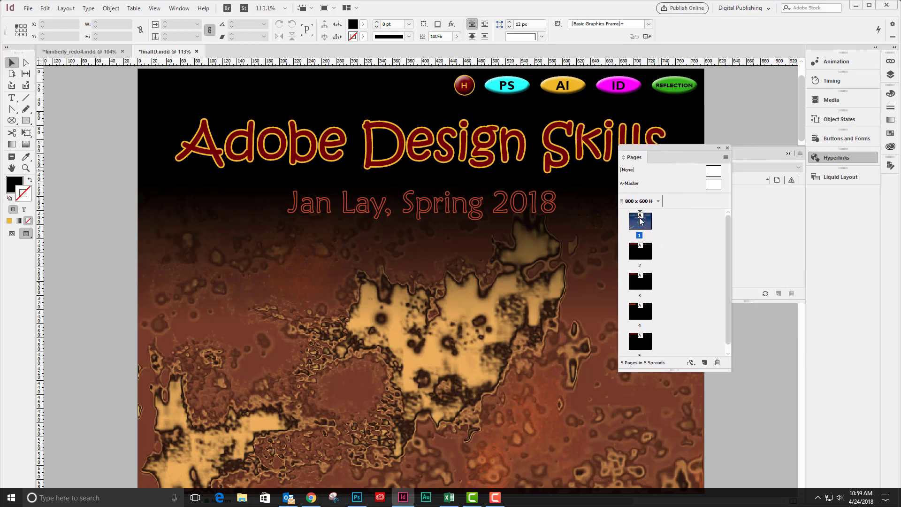
double_click(640, 253)
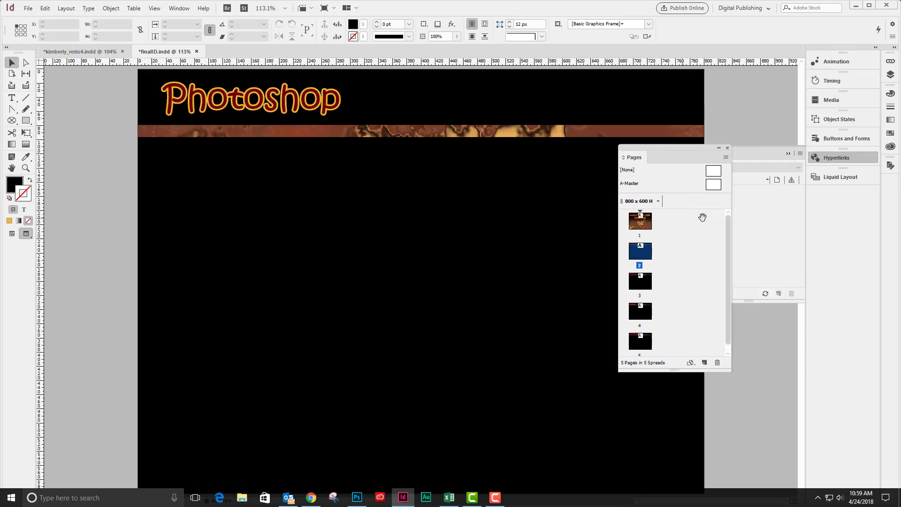
left_click(801, 156)
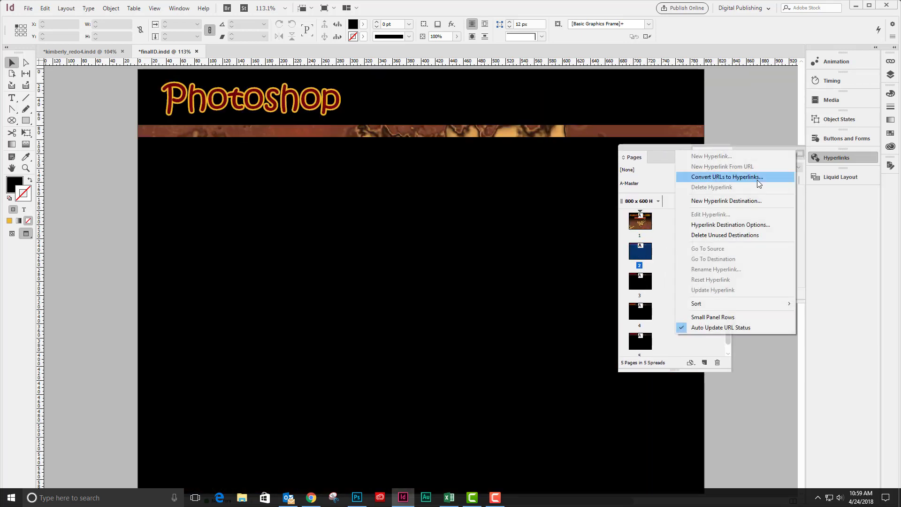
left_click(730, 198)
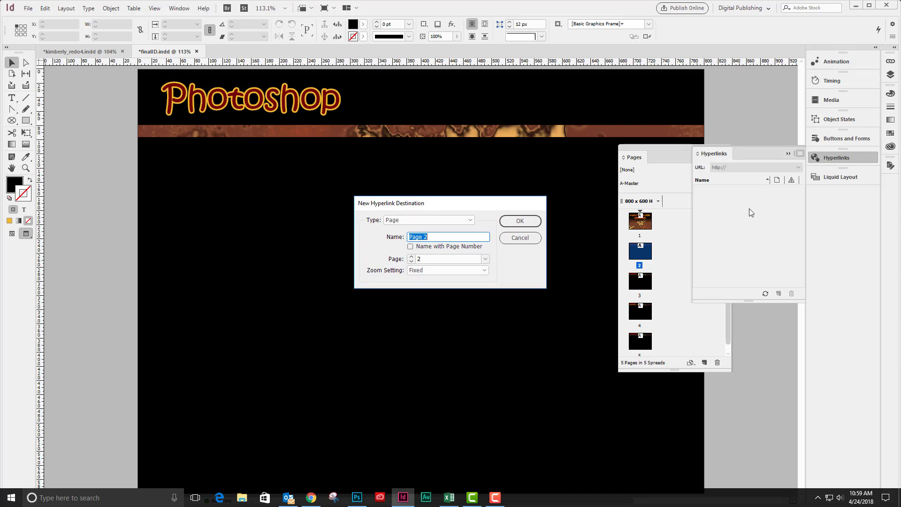
type("photoshop")
left_click(520, 221)
Go to page 3 and add a hyperlink destination named 'illustrator'.
left_click(642, 282)
double_click(642, 282)
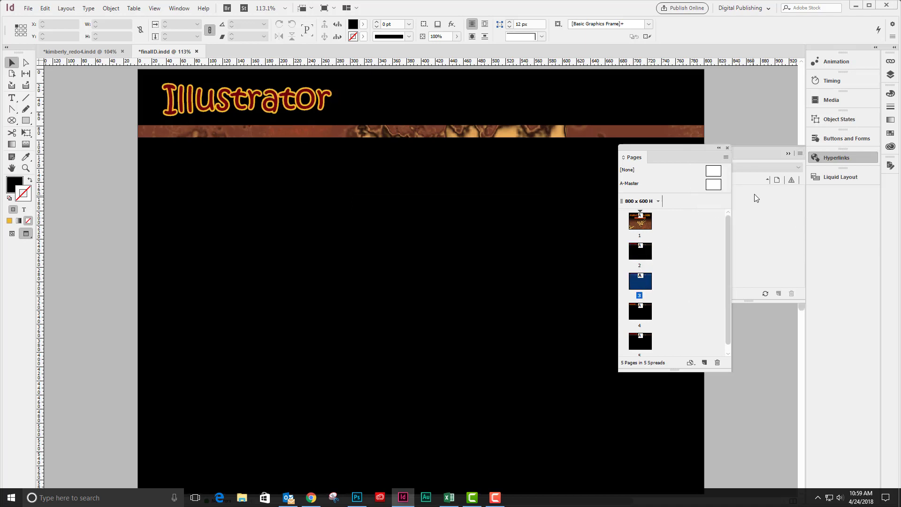
left_click(801, 153)
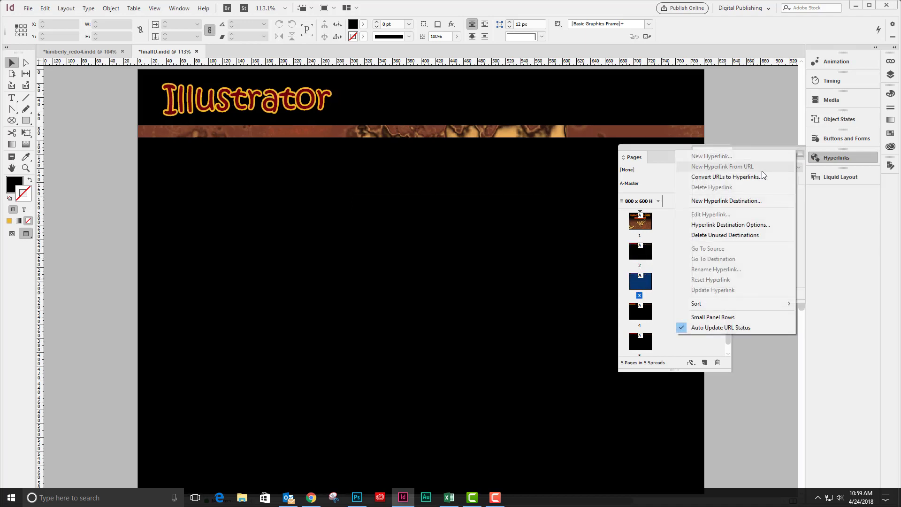
left_click(722, 201)
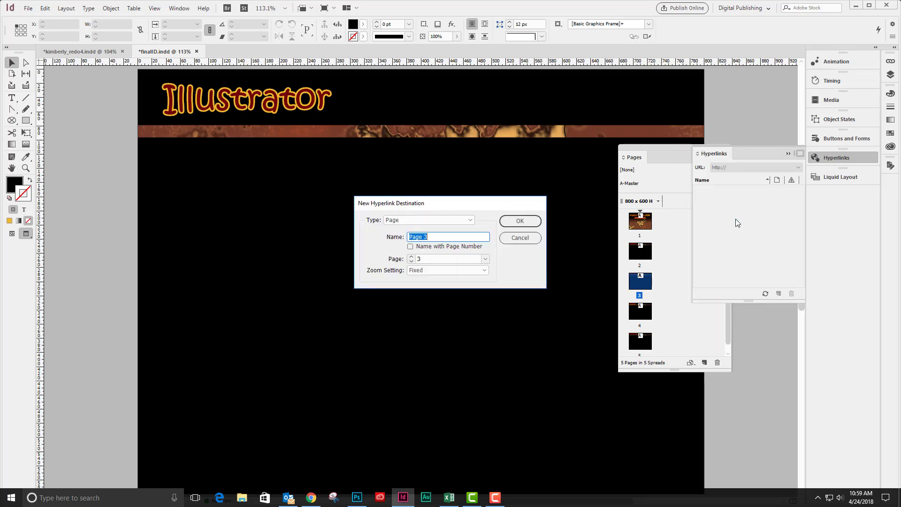
type("Illustrator")
left_click(519, 220)
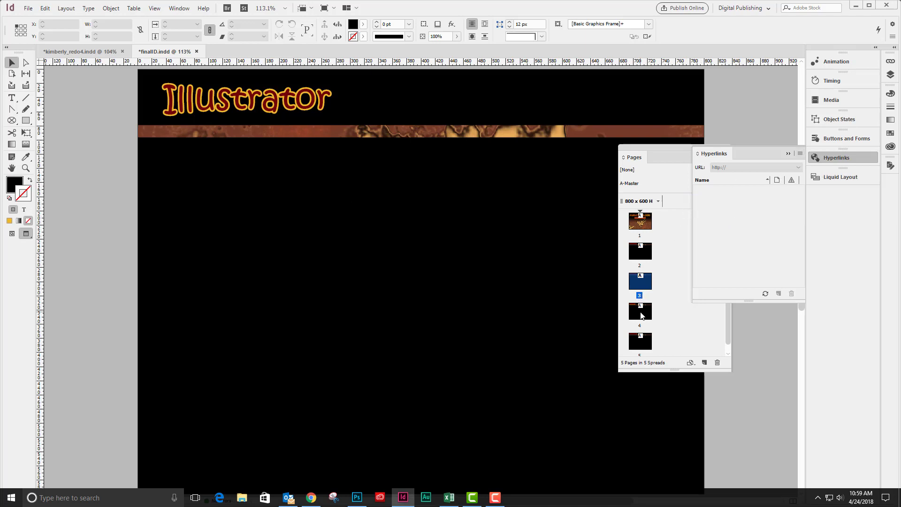
Go to page 4 and add a hyperlink destination named 'indesign'.
double_click(642, 312)
left_click(801, 153)
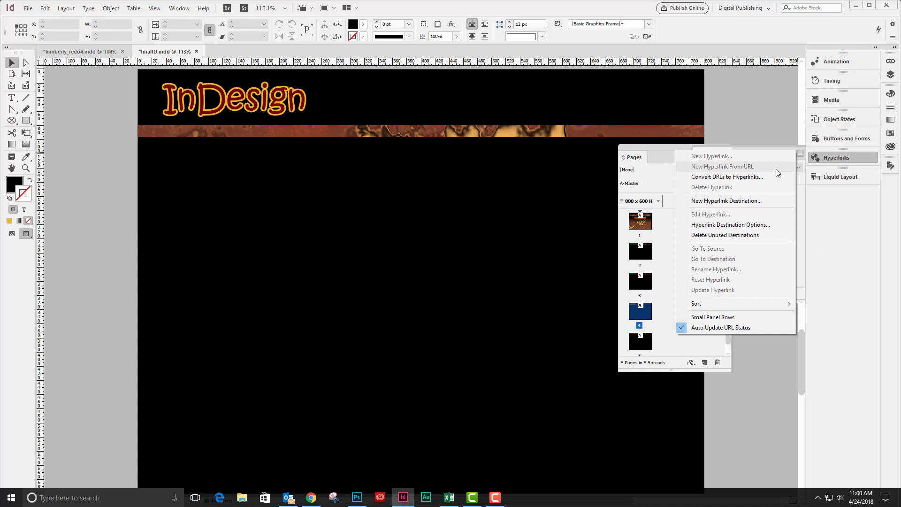
left_click(733, 201)
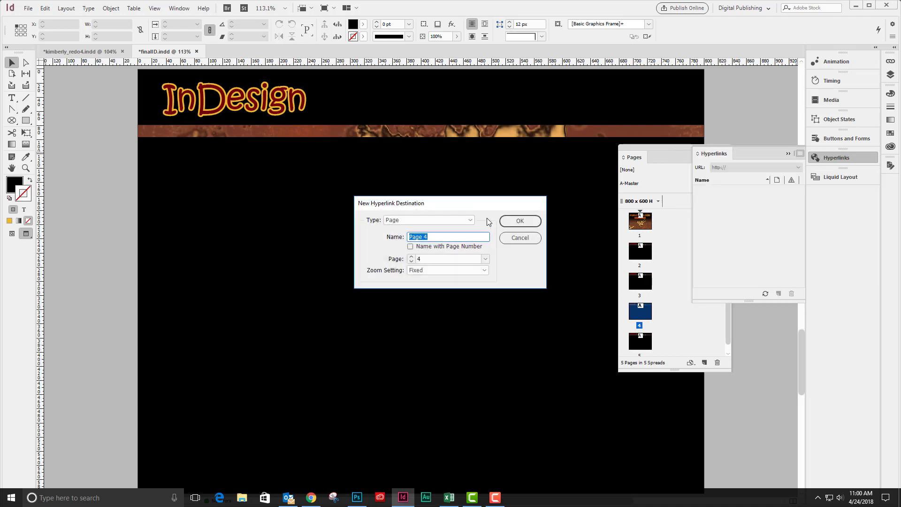
type("indesign")
left_click(502, 225)
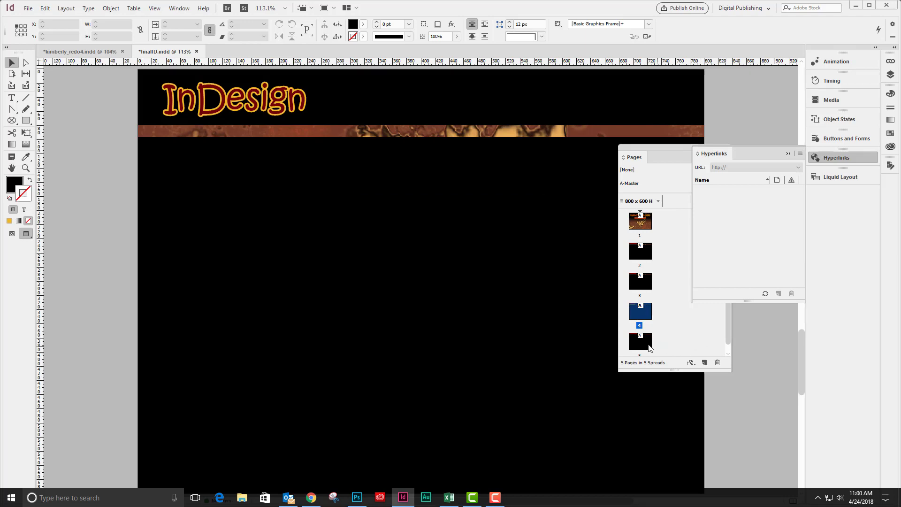
Add a 'reflections' hyperlink destination for page 5, then return to page 1.
double_click(641, 341)
left_click(801, 154)
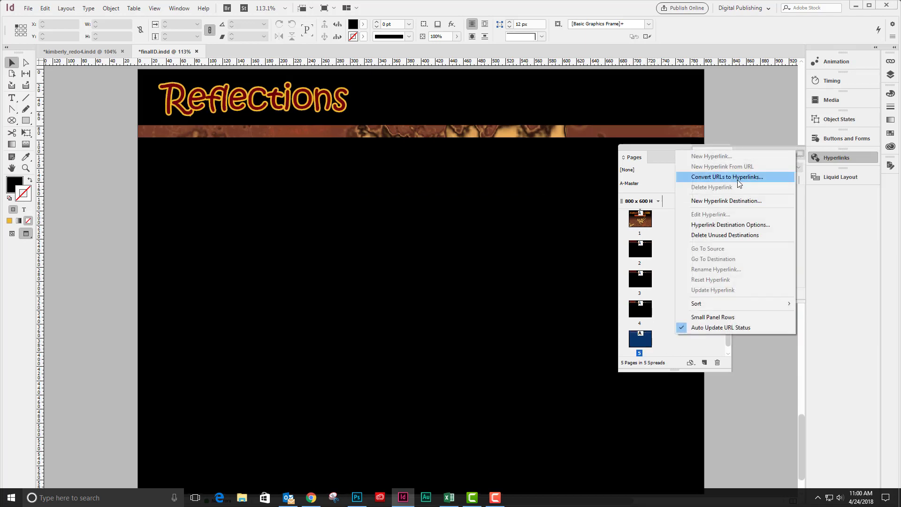
left_click(732, 201)
type("re")
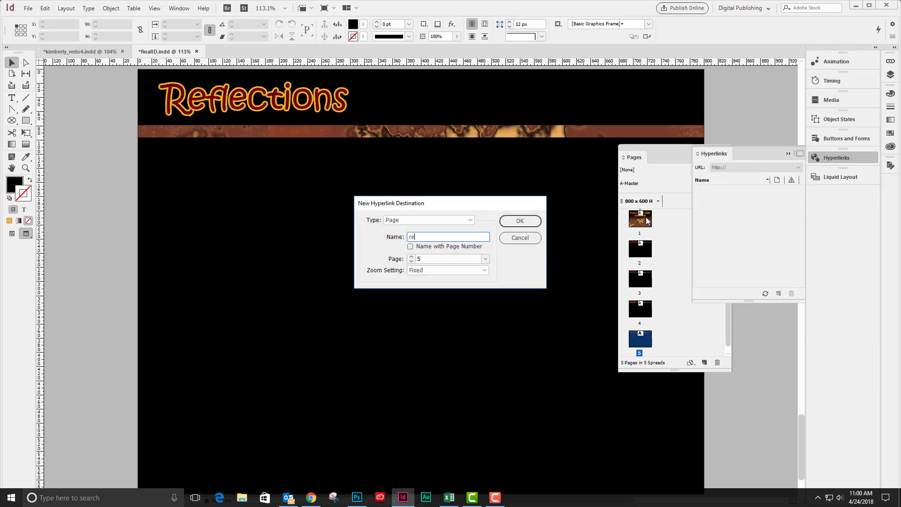
type("flections")
key("Return")
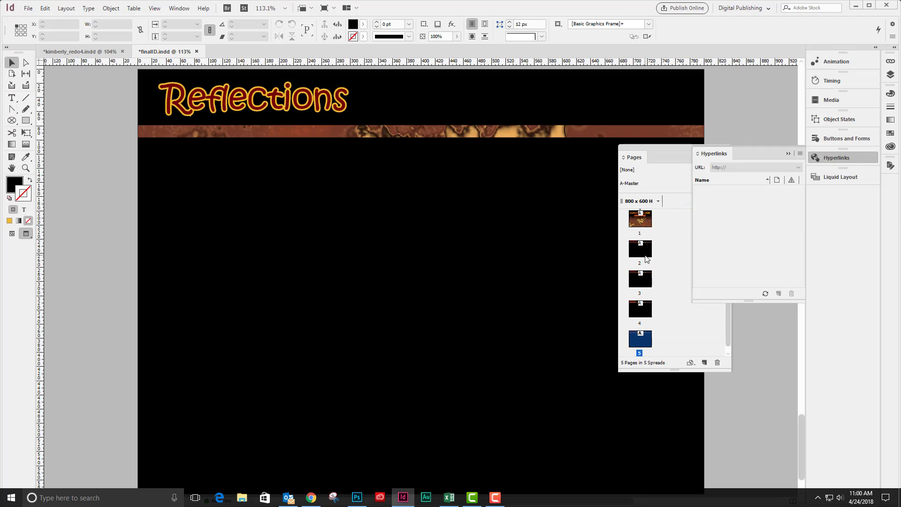
double_click(646, 217)
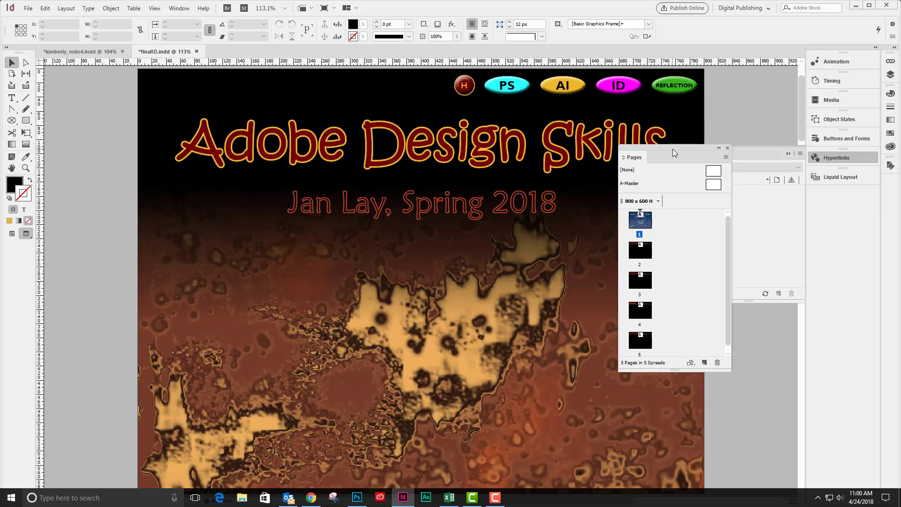
Convert the H circle into a button named 'home' with a Go To Destination action targeting home.
left_click(464, 88)
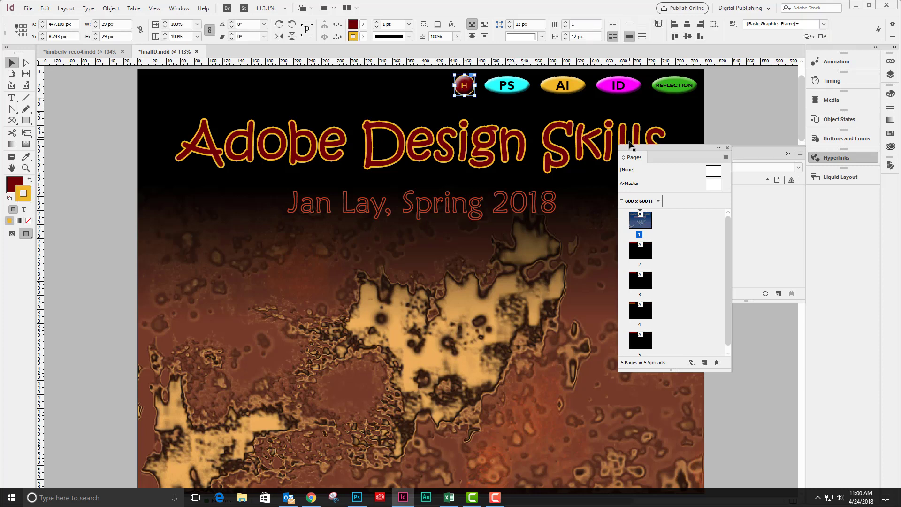
left_click_drag(653, 148, 891, 53)
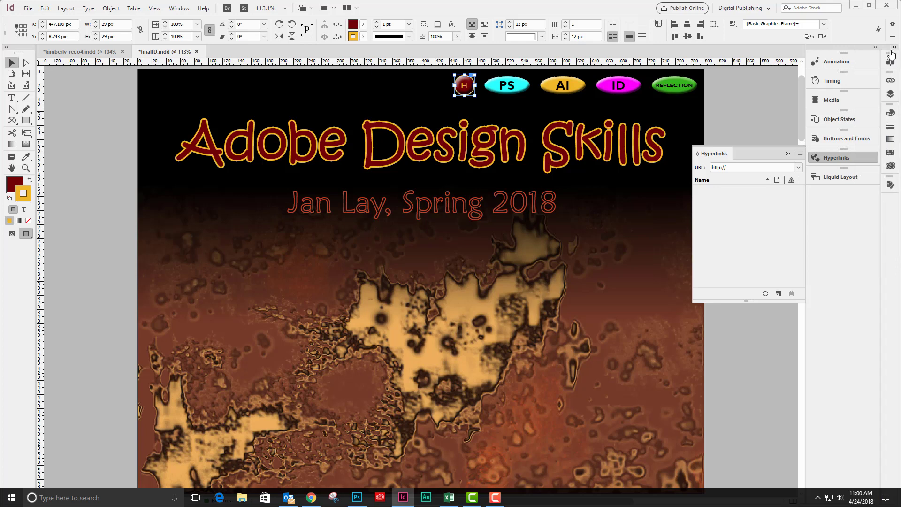
left_click(839, 139)
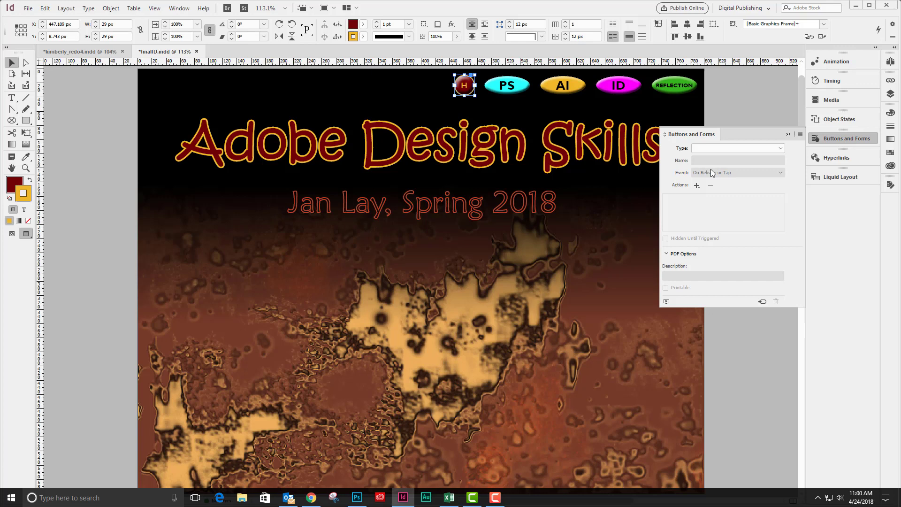
left_click(763, 303)
left_click_drag(718, 159, 679, 157)
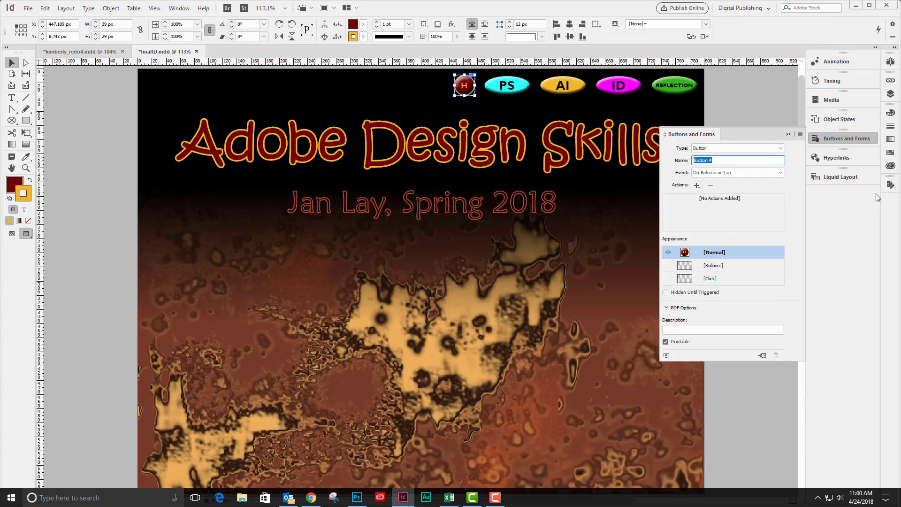
type("home")
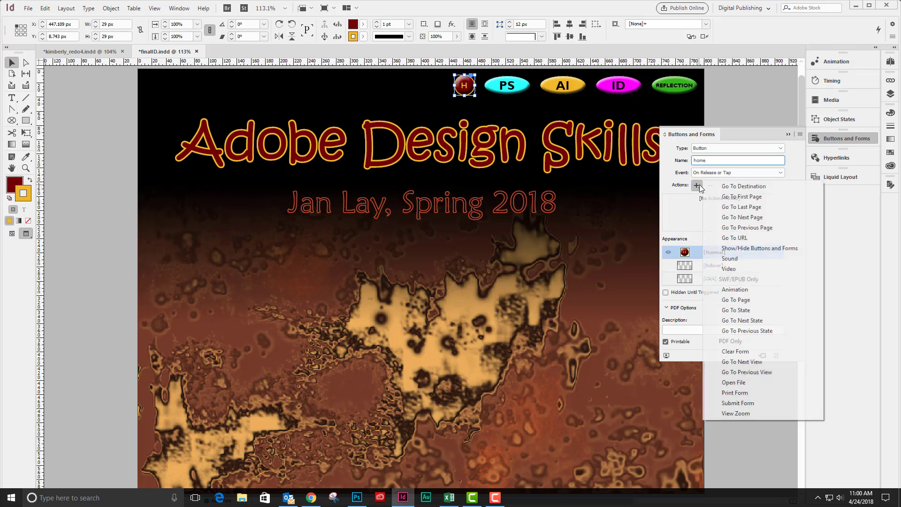
left_click(697, 185)
left_click(746, 188)
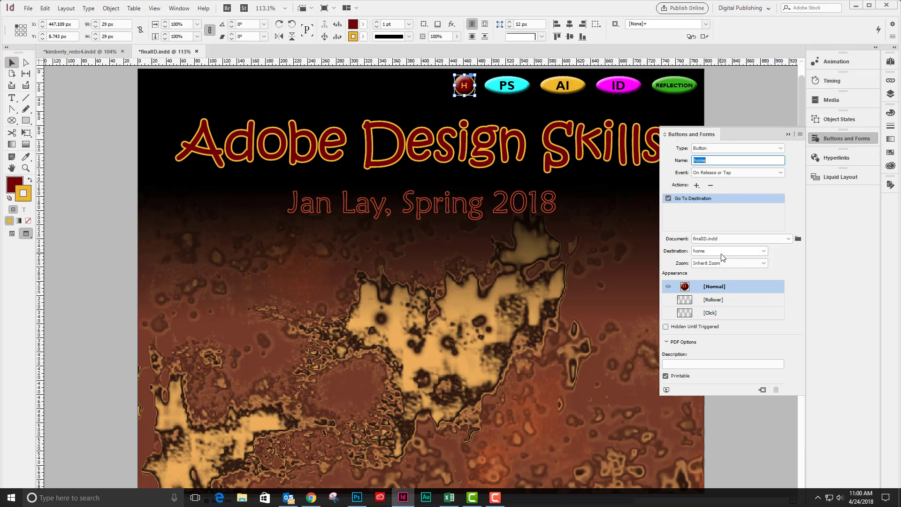
left_click(514, 87)
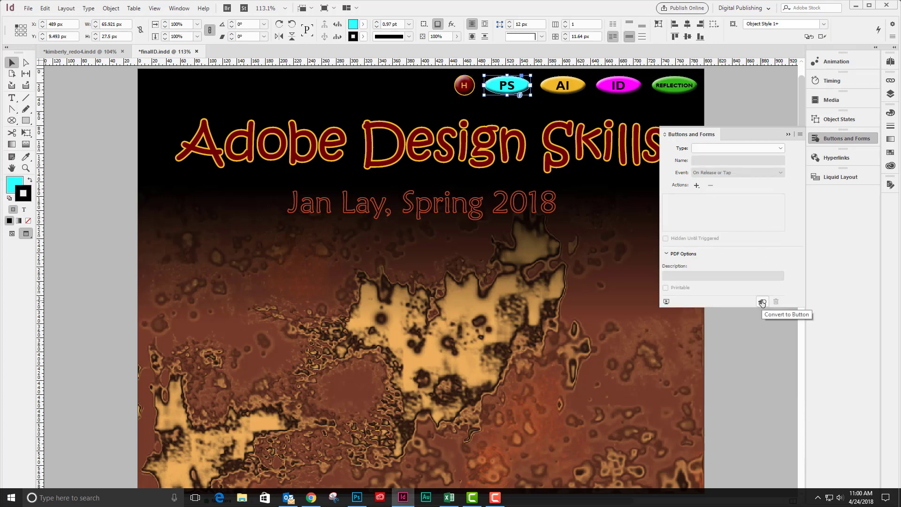
Make the PS oval a button named 'ps' whose Go To Destination action targets photoshop.
left_click(762, 302)
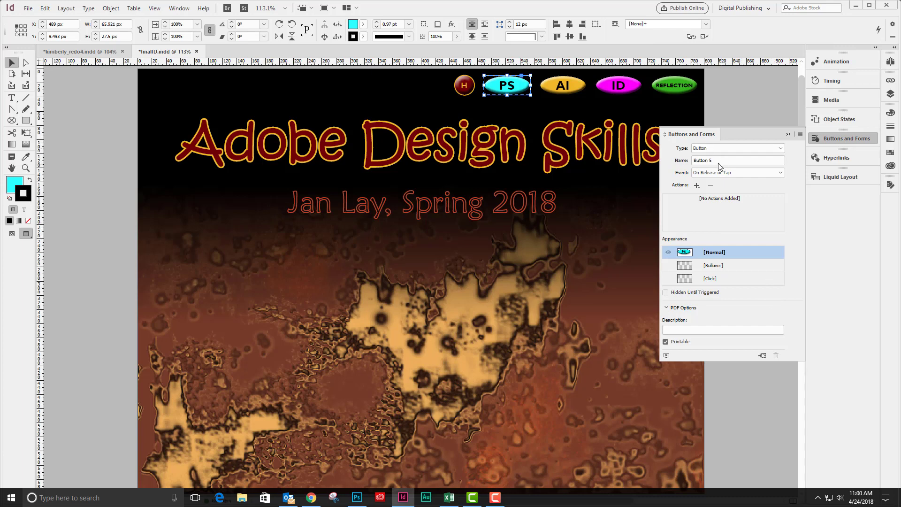
left_click_drag(718, 163, 681, 158)
type("ps")
left_click(697, 186)
left_click(756, 186)
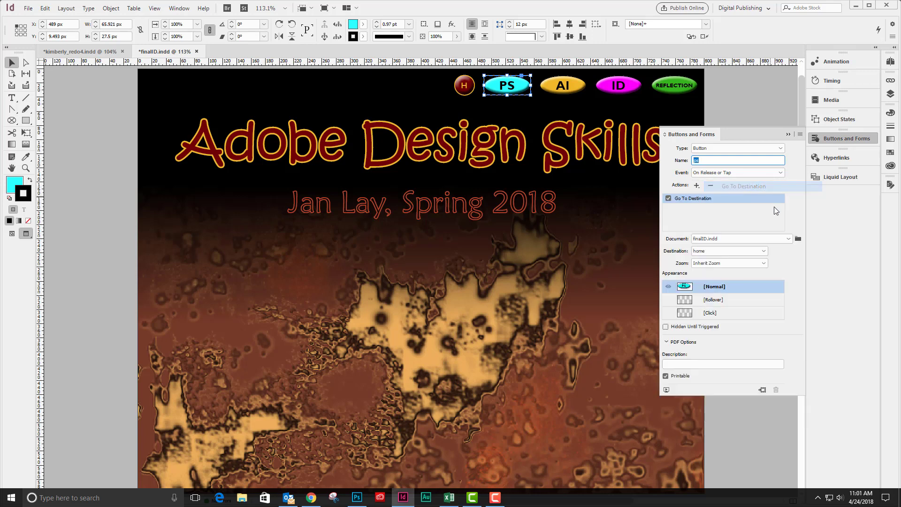
left_click(764, 251)
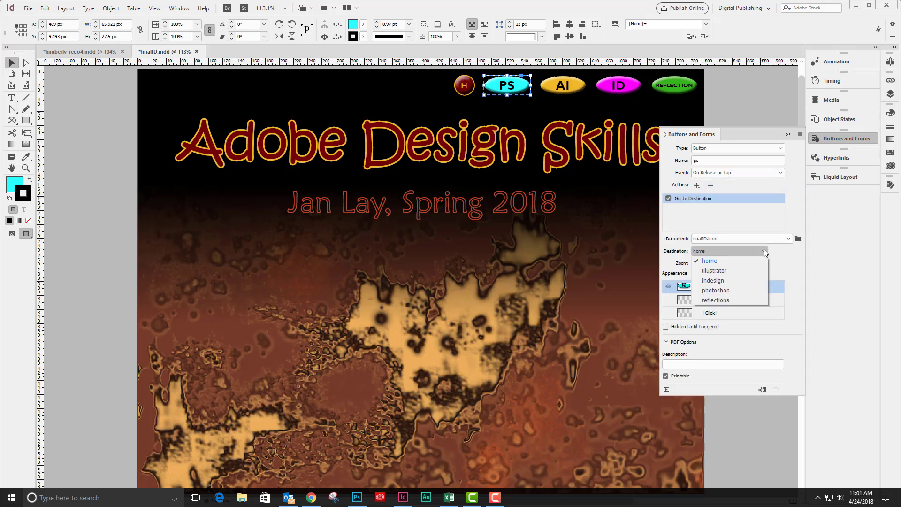
left_click(721, 291)
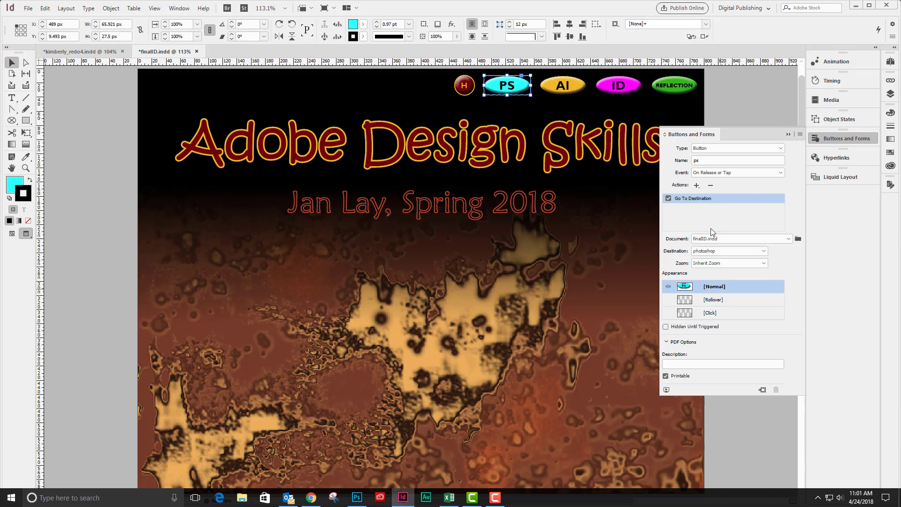
left_click(568, 86)
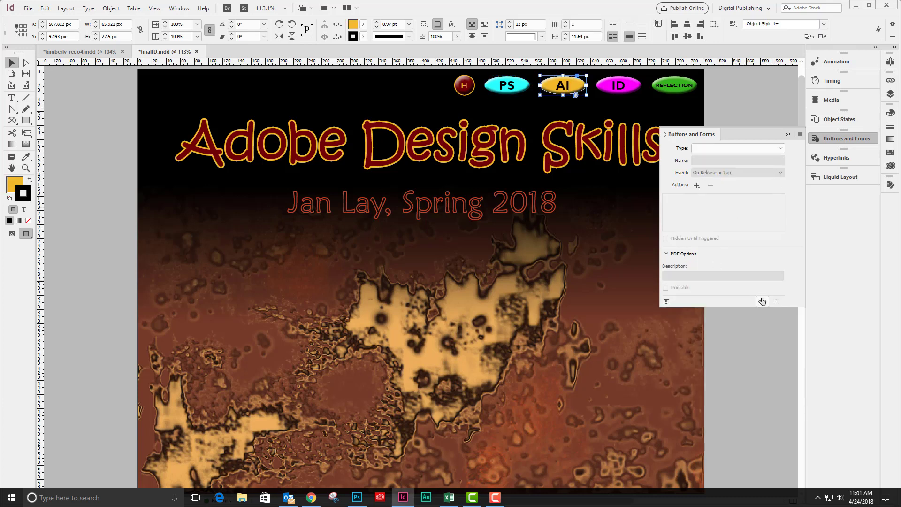
Make the AI oval a button named 'ai' with a Go To Destination action to illustrator.
left_click(762, 301)
left_click_drag(721, 160, 676, 152)
type("a")
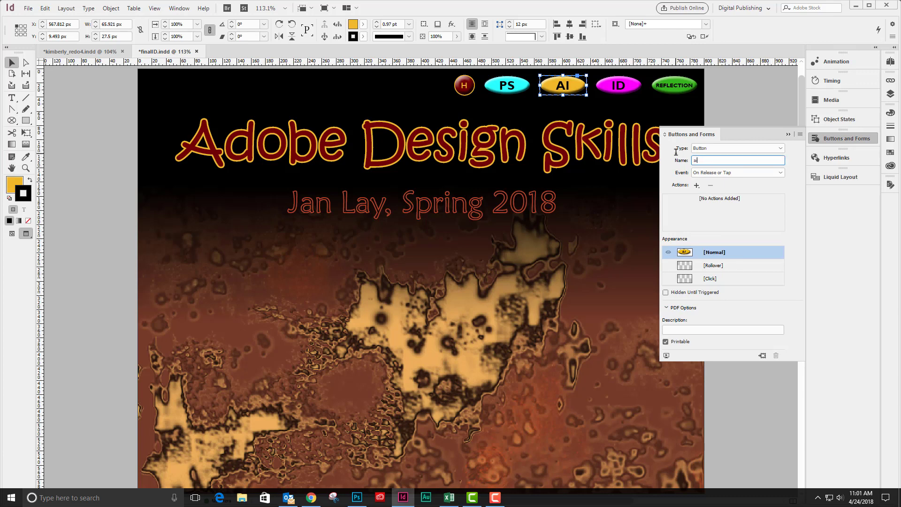
type("i")
left_click(696, 186)
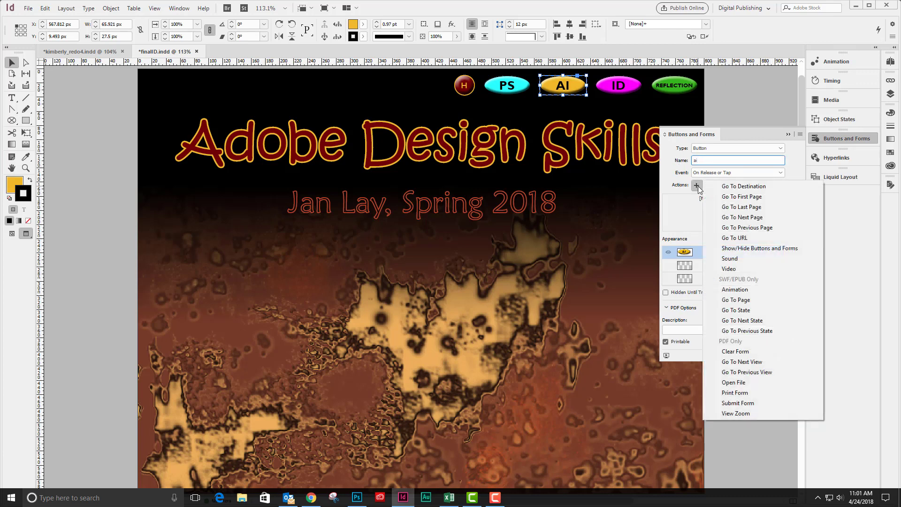
left_click(744, 185)
left_click(763, 252)
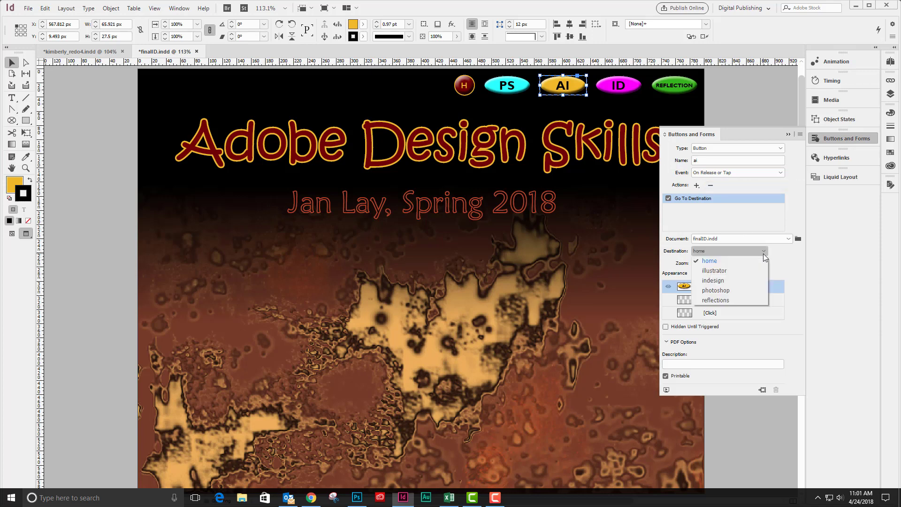
left_click(731, 268)
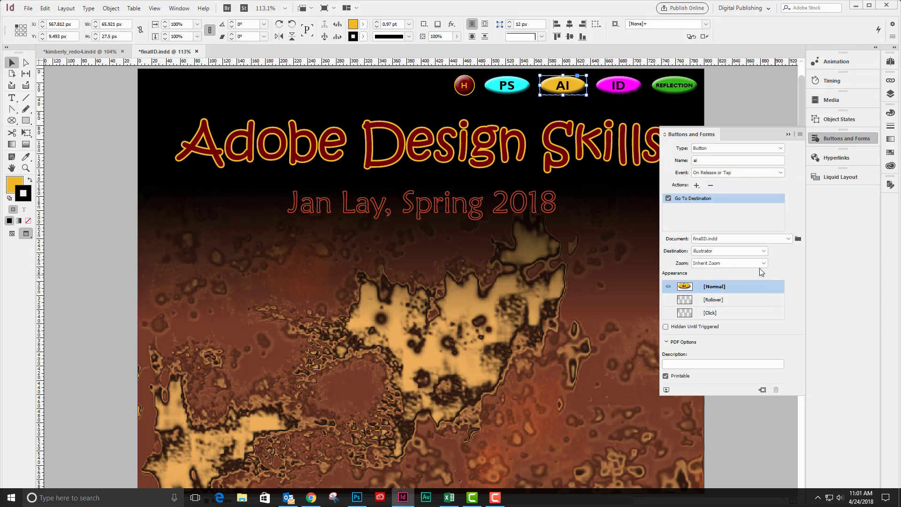
left_click(622, 87)
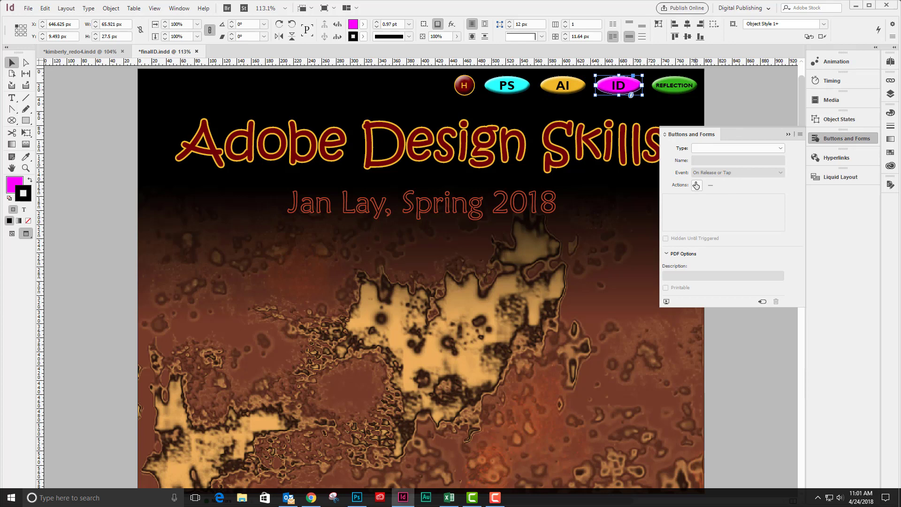
Make the ID oval a button named 'id' with a Go To Destination action to indesign.
left_click(761, 302)
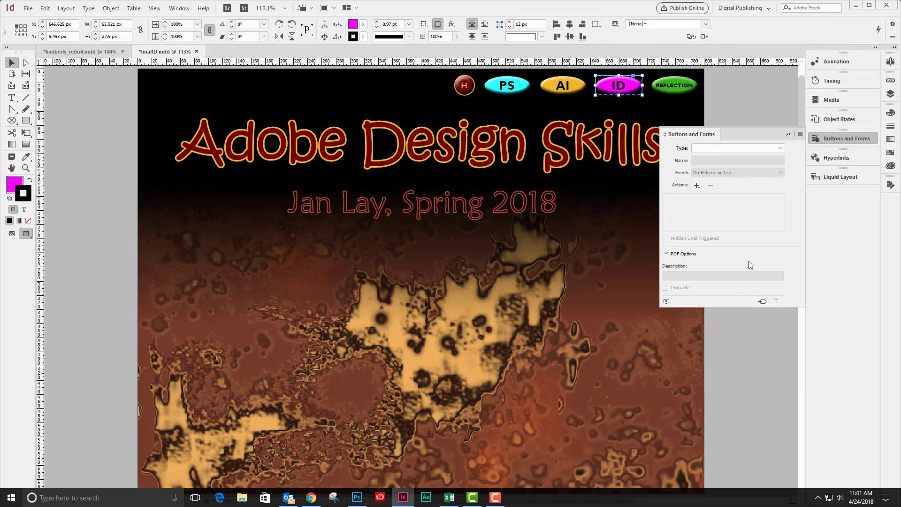
left_click_drag(715, 160, 687, 158)
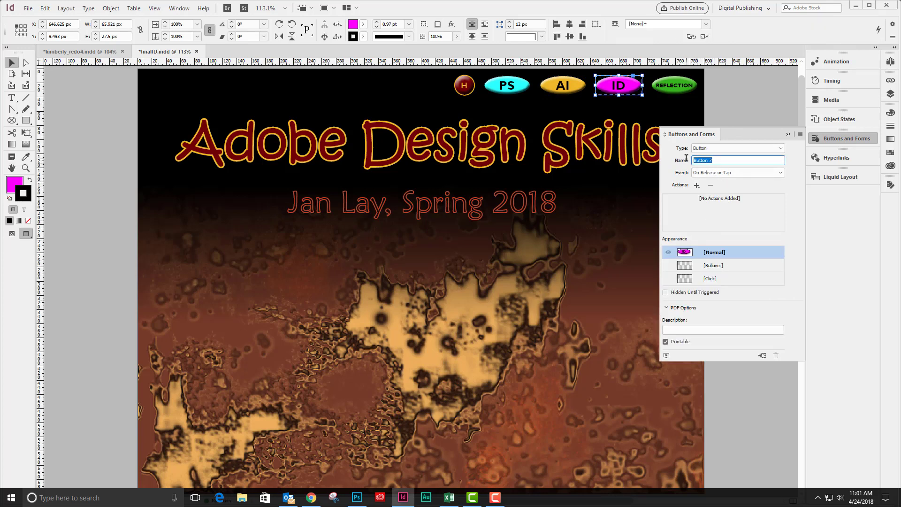
type("id")
left_click(696, 186)
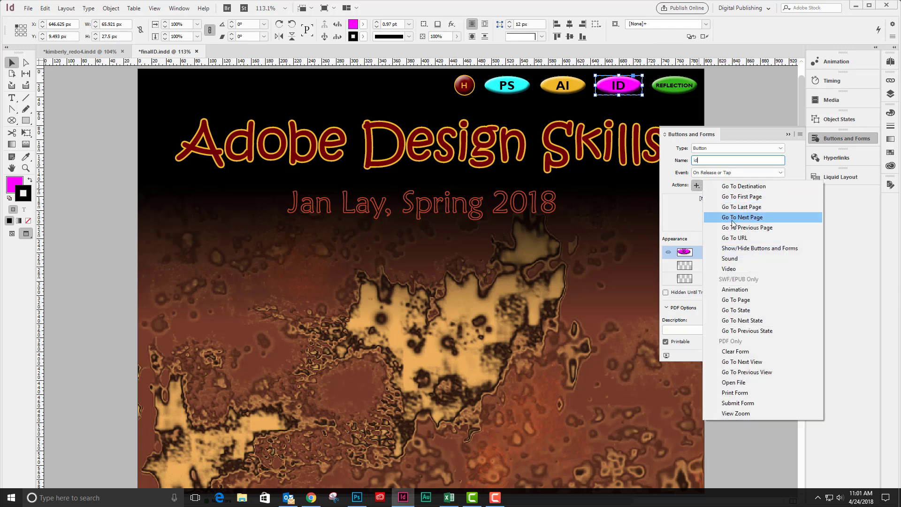
left_click(746, 186)
left_click(761, 253)
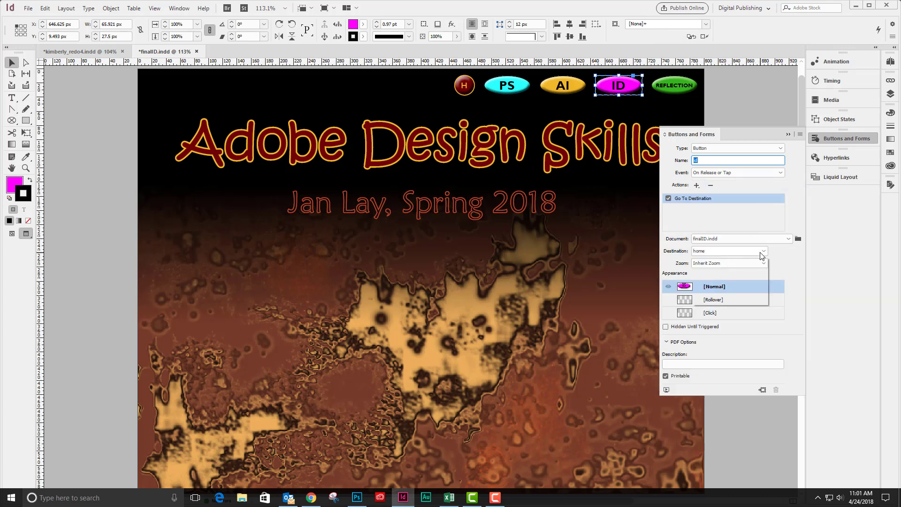
left_click(723, 283)
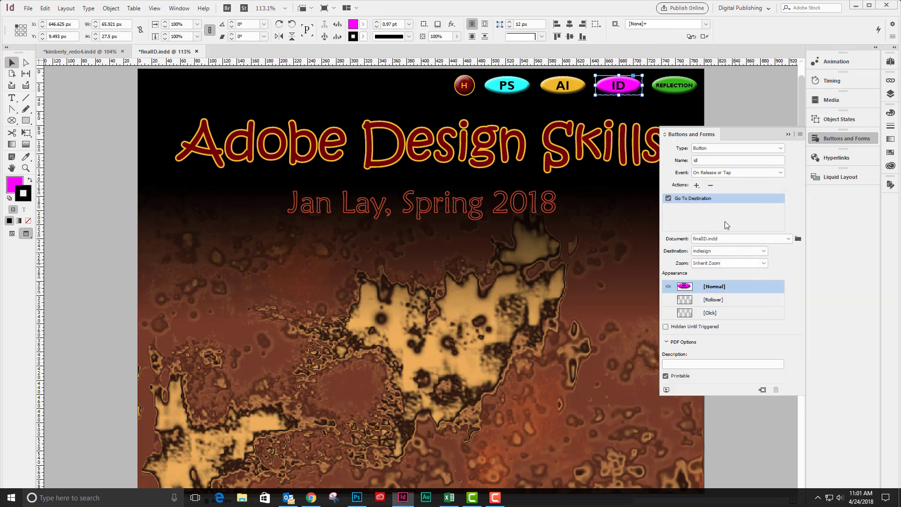
left_click(673, 90)
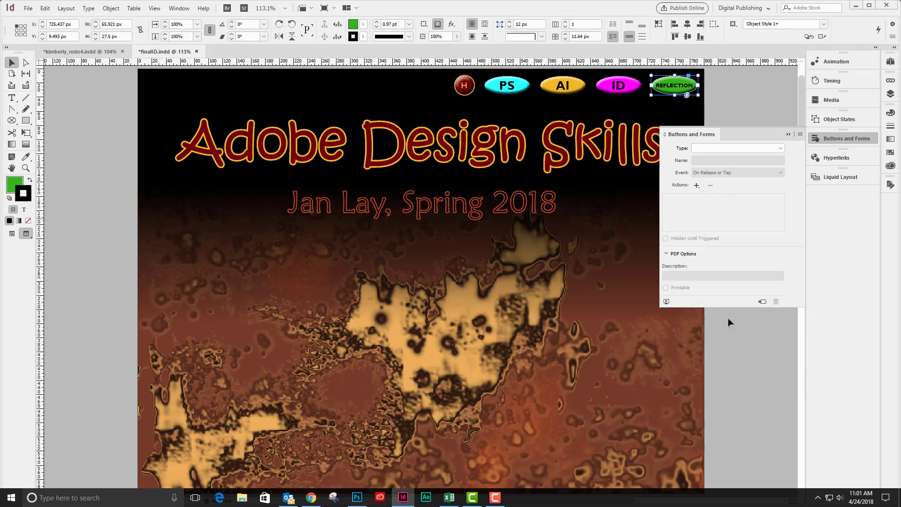
Make the REFLECTION oval a button 'reflect' going to reflections, then close the panel and deselect.
left_click(762, 301)
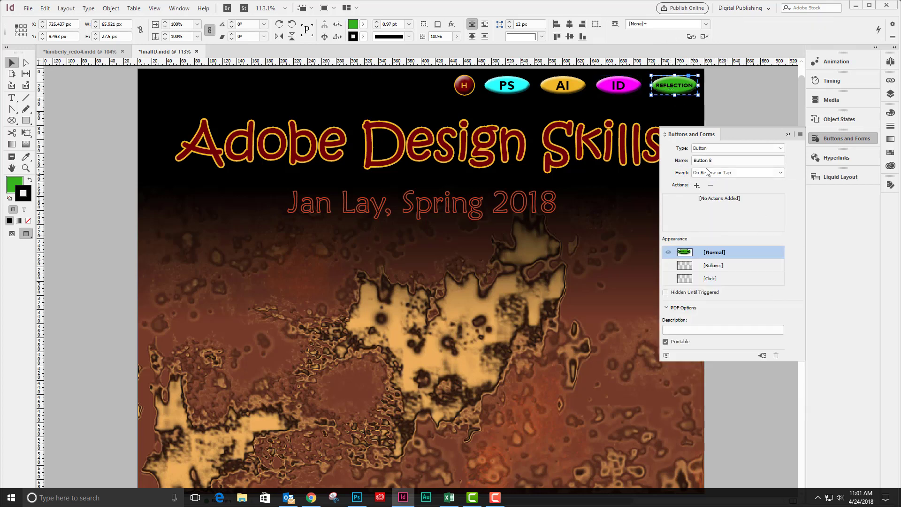
left_click_drag(729, 160, 689, 160)
type("reflect")
left_click(697, 184)
left_click(744, 190)
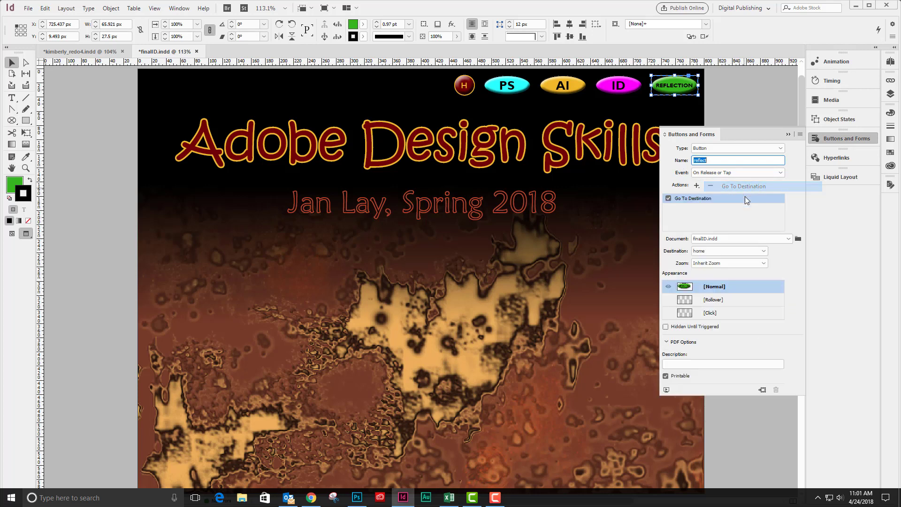
left_click(764, 251)
left_click(735, 299)
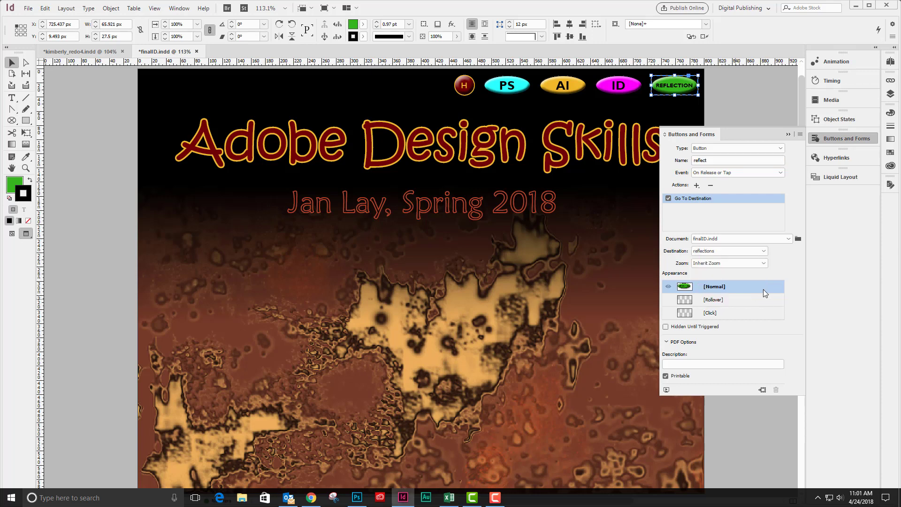
left_click(787, 135)
left_click(752, 83)
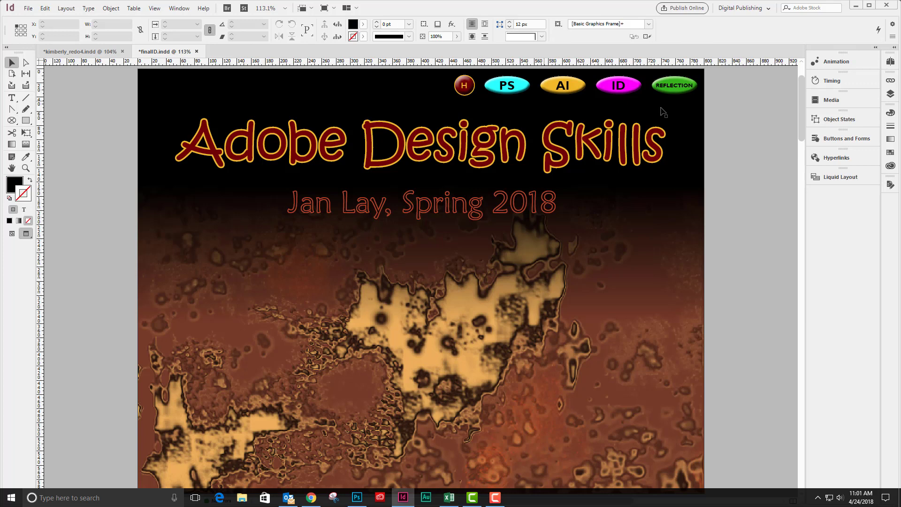
Select the H, PS, AI, ID and REFLECTION buttons and group them with Ctrl+G.
left_click(472, 84)
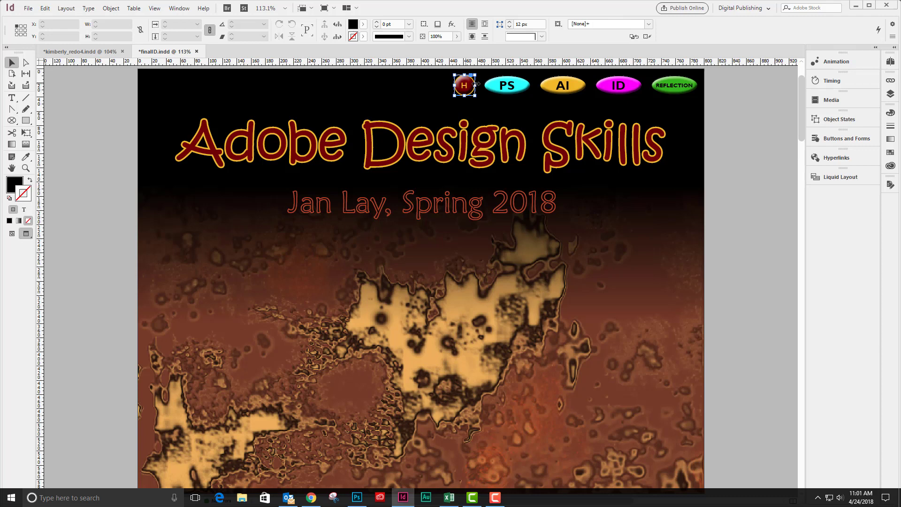
left_click(522, 92, "shift")
left_click(555, 88, "shift")
left_click(615, 88, "shift")
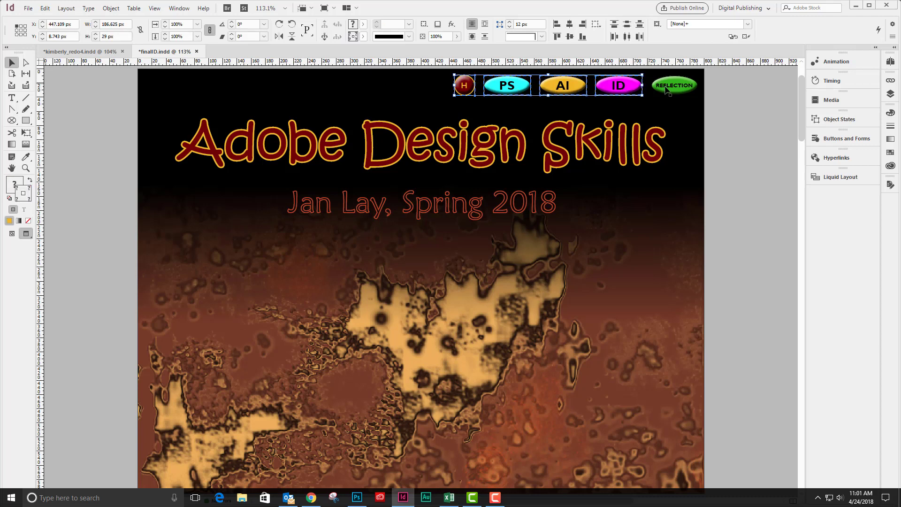
left_click(669, 90, "shift")
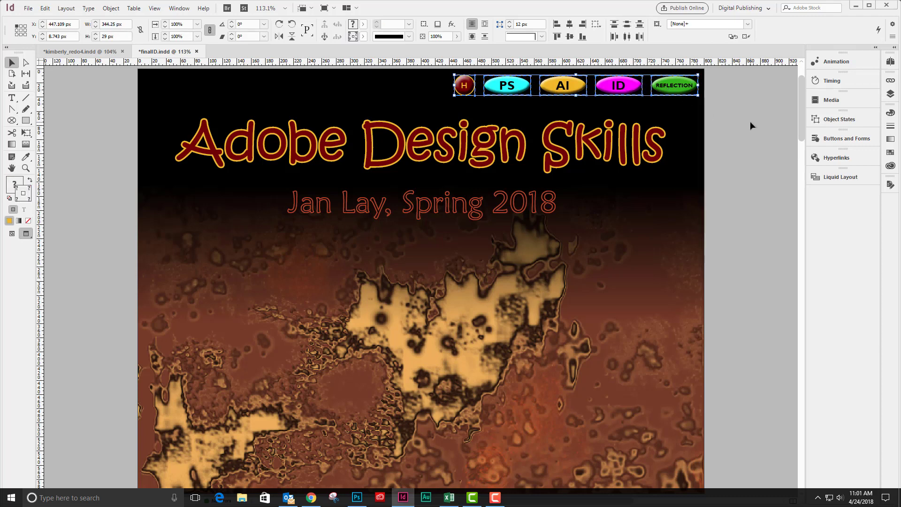
key("ctrl+g")
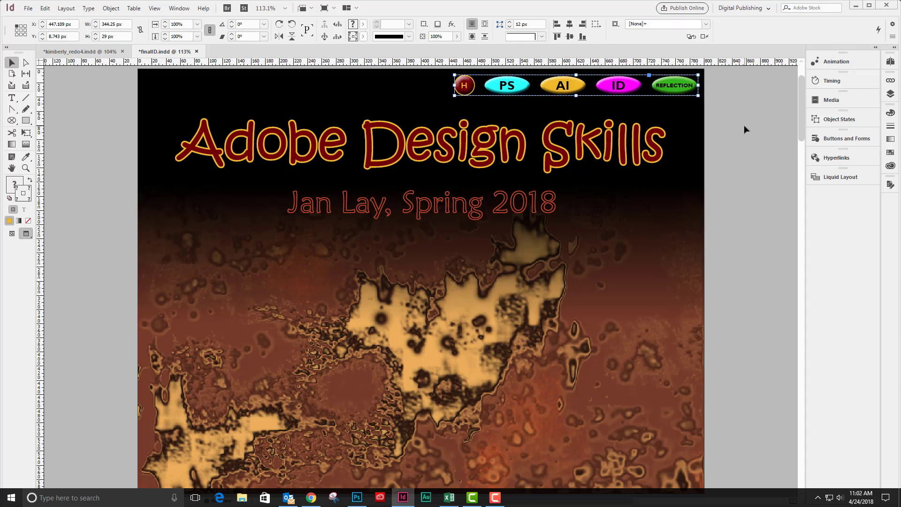
Paste the navigation button group in place on page 2 (Photoshop) and page 3 (Illustrator).
left_click(890, 62)
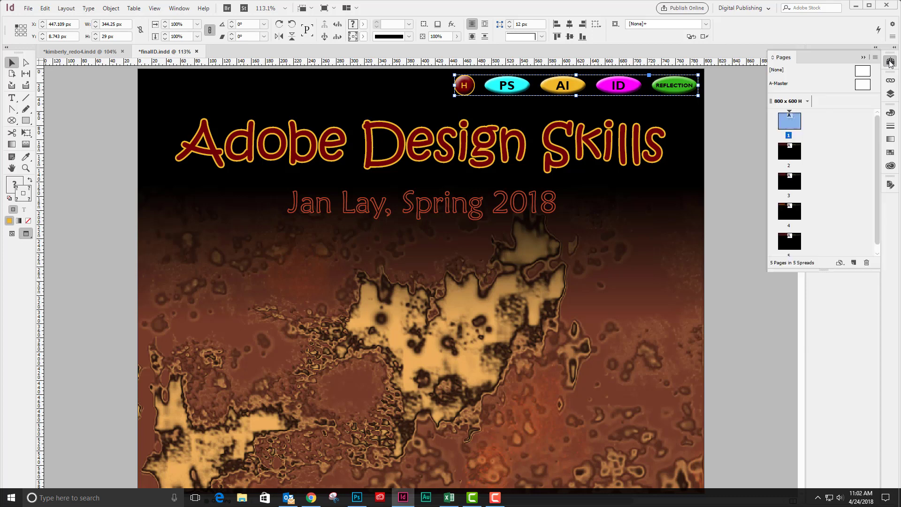
left_click(788, 157)
double_click(789, 159)
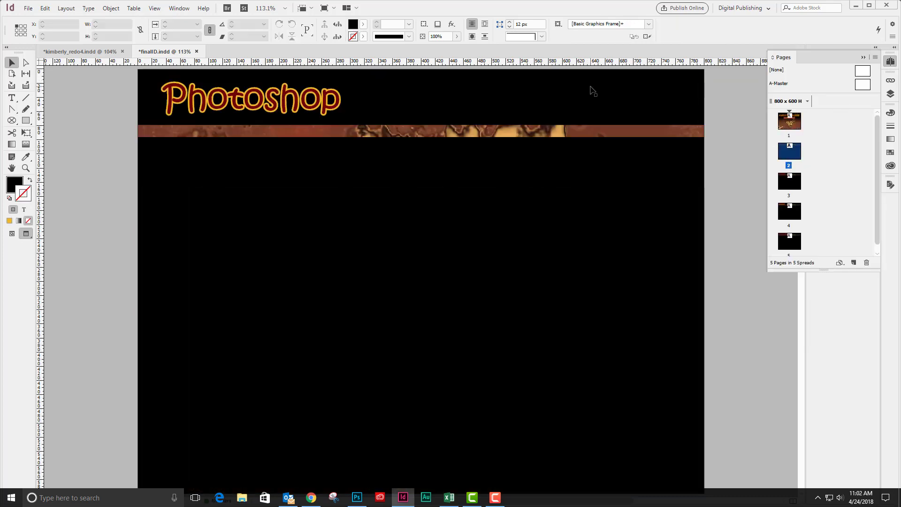
right_click(591, 87)
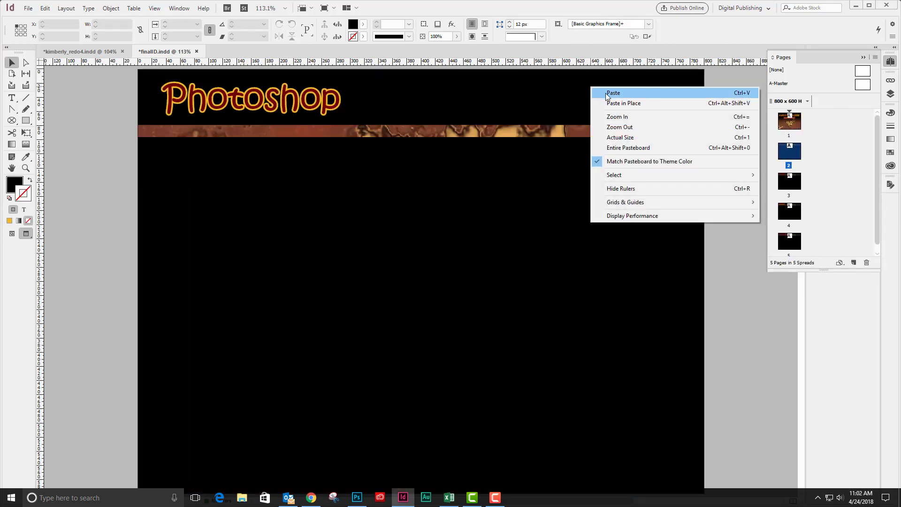
left_click(616, 104)
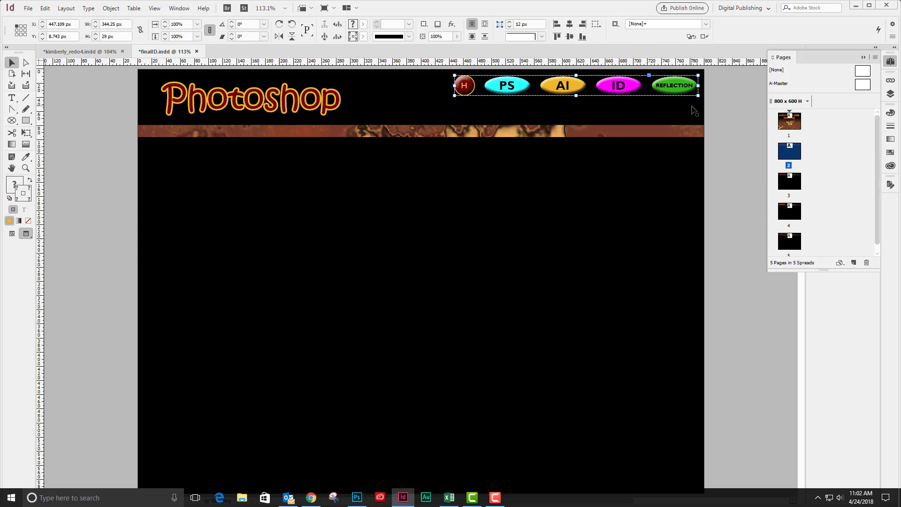
double_click(796, 186)
right_click(552, 81)
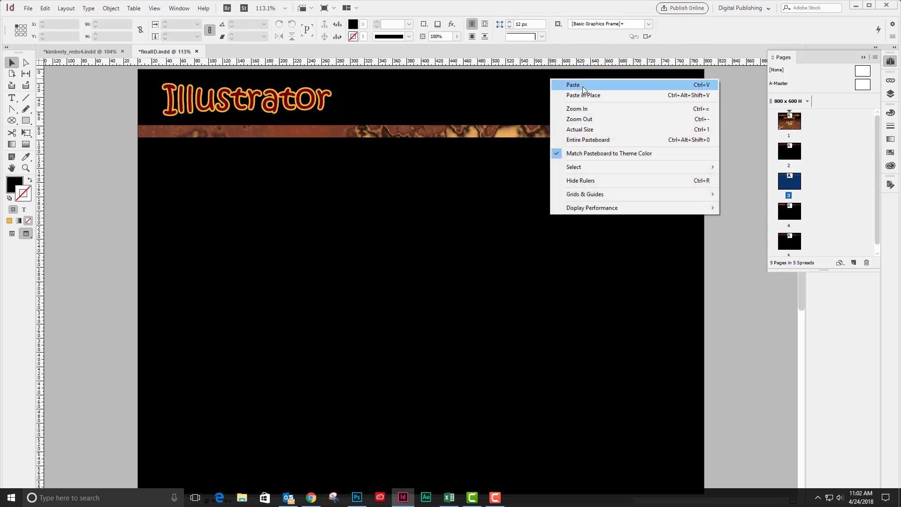
left_click(584, 95)
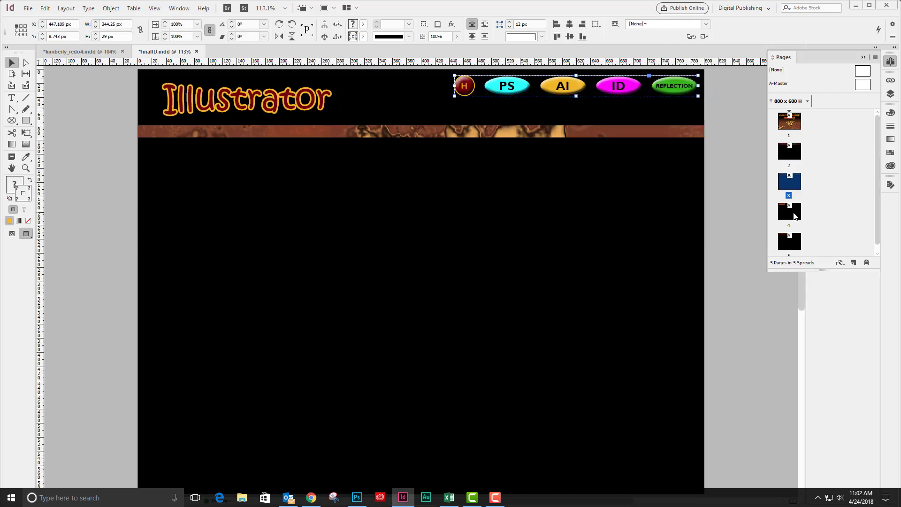
Paste the button group in place on page 4 (InDesign) and page 5 (Reflections).
double_click(794, 216)
right_click(569, 85)
left_click(601, 106)
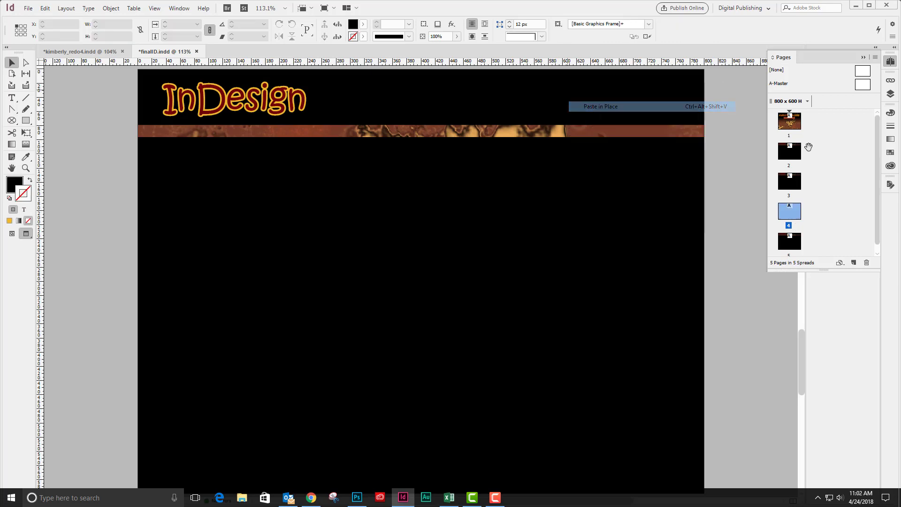
double_click(802, 241)
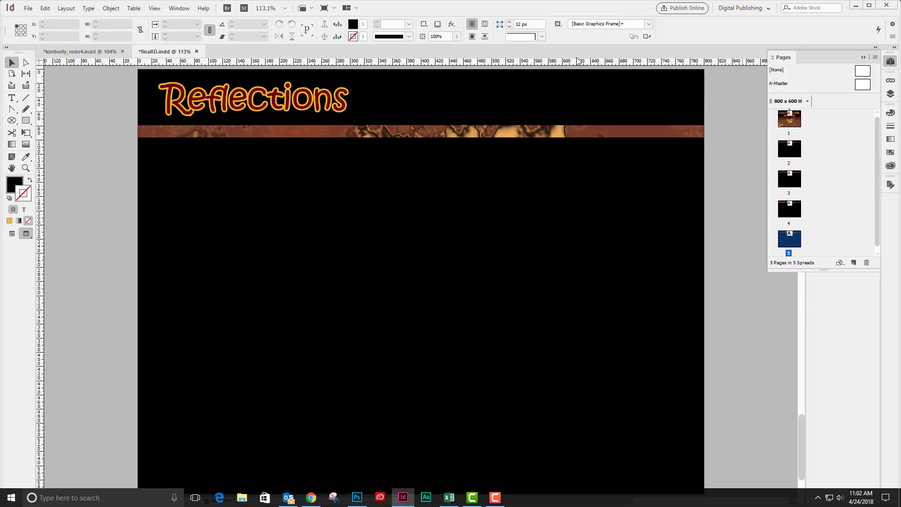
right_click(569, 83)
left_click(593, 100)
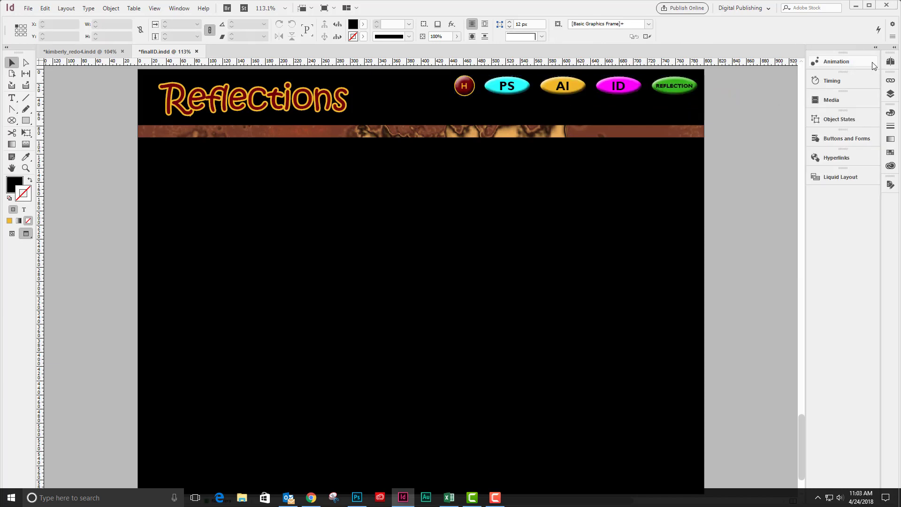
Go back to page 1, the 'Adobe Design Skills' title page, via the Pages panel.
left_click(891, 61)
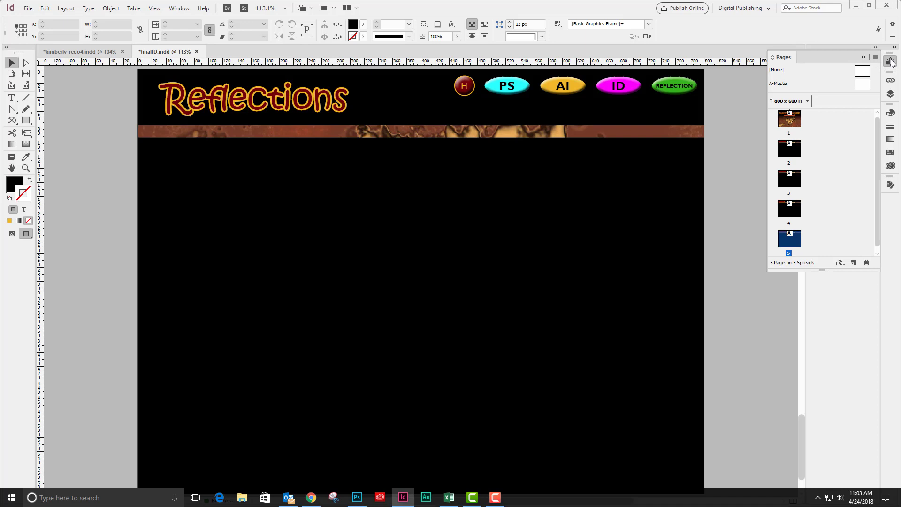
double_click(789, 121)
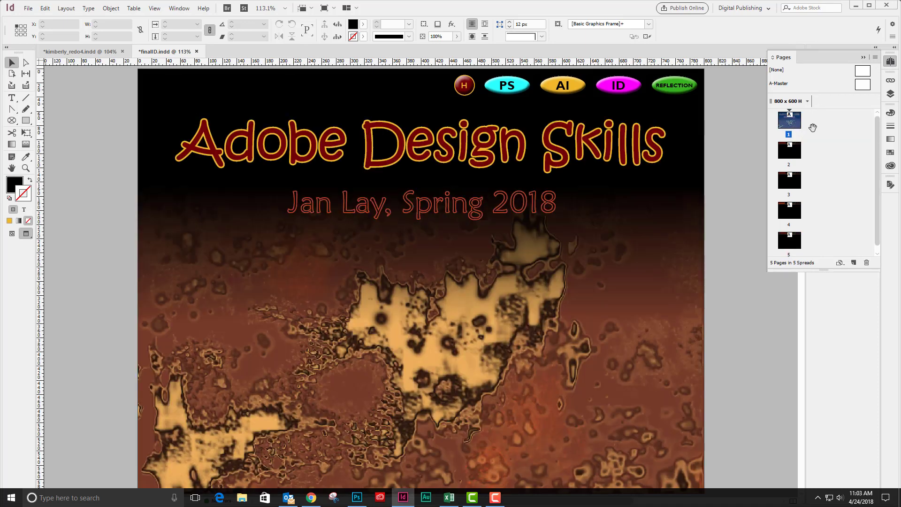